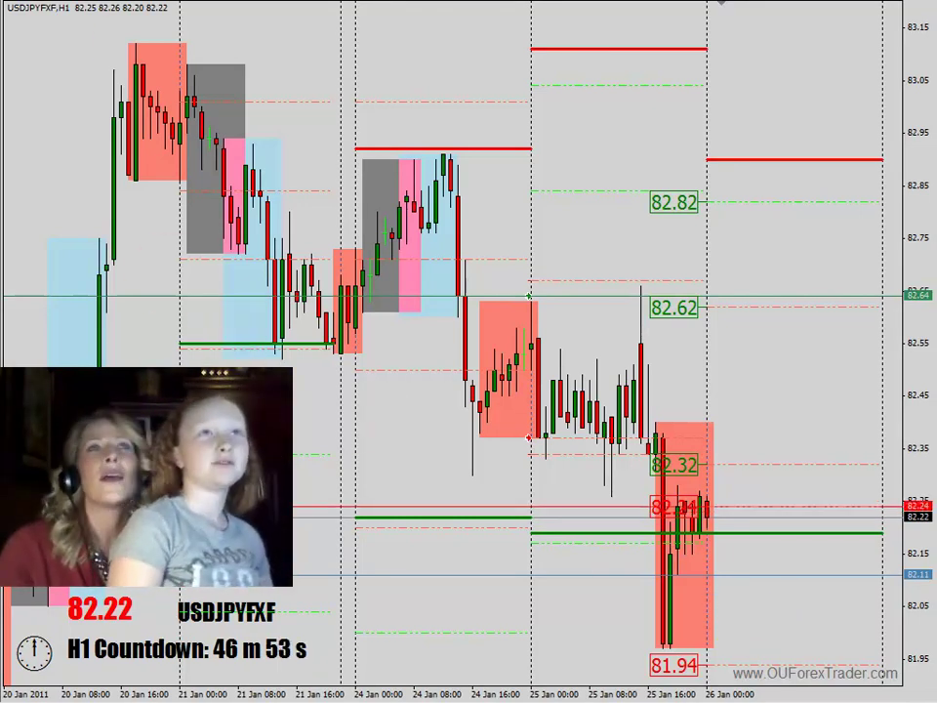
# - Attach the C4 Chart Trader expert advisor to the USDJPYFXF H1 chart, keeping its preset inputs with 0.03 lots
pyautogui.hotkey('ctrl', 'n')
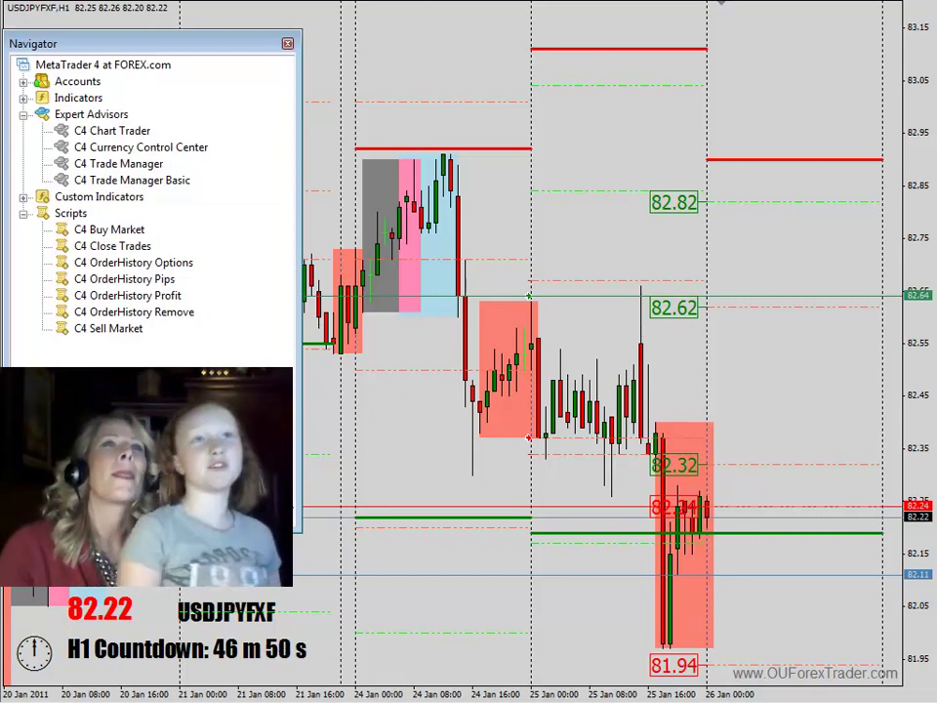
pyautogui.click(130, 132)
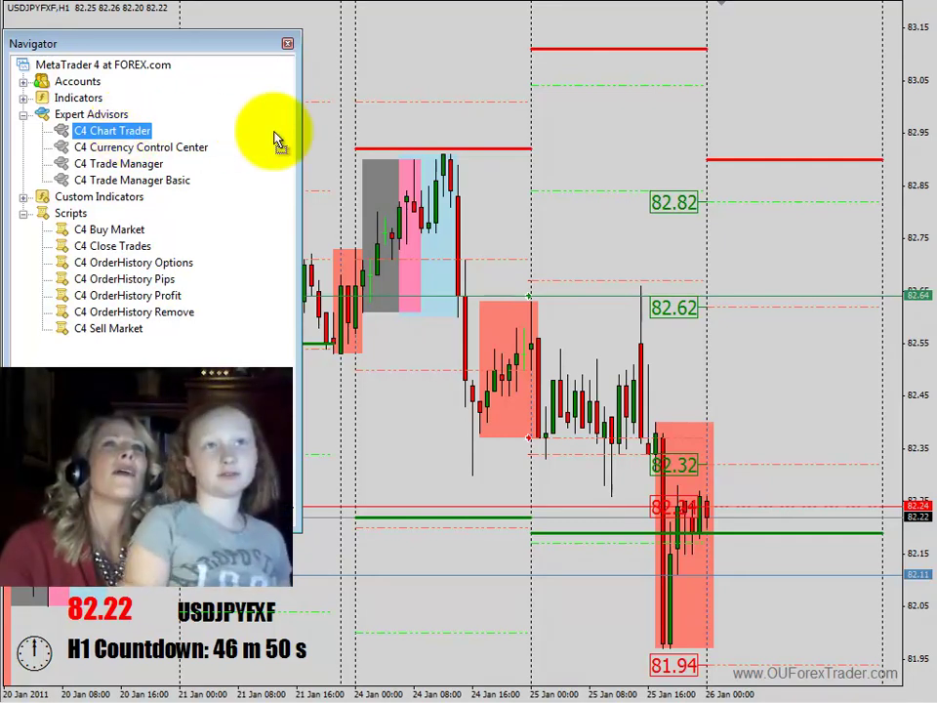
pyautogui.moveTo(605, 164); pyautogui.dragTo(604, 163)
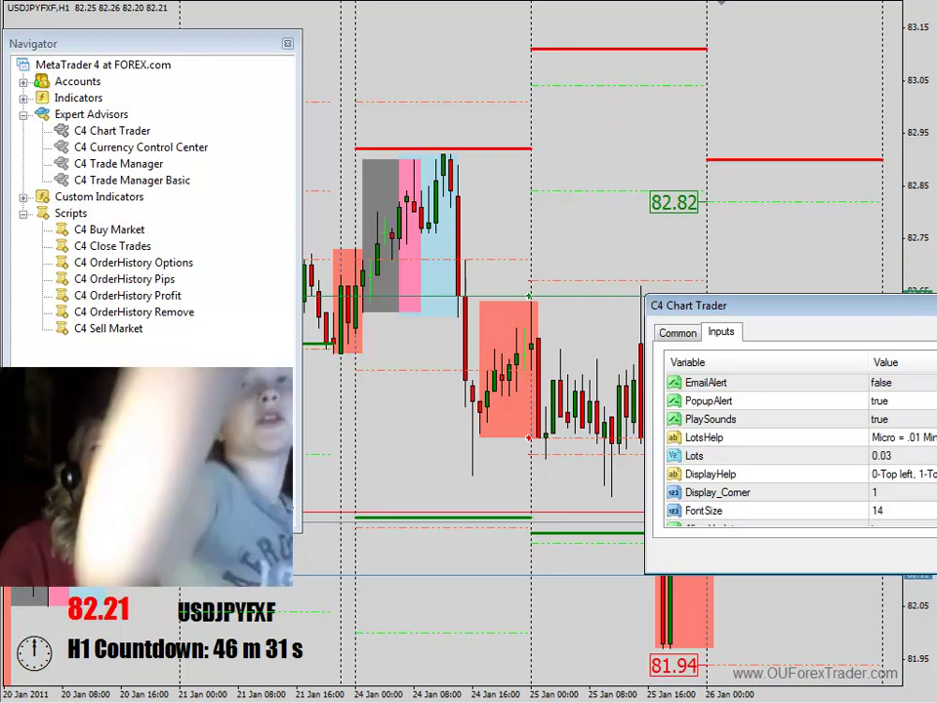
pyautogui.moveTo(933, 307); pyautogui.dragTo(649, 405)
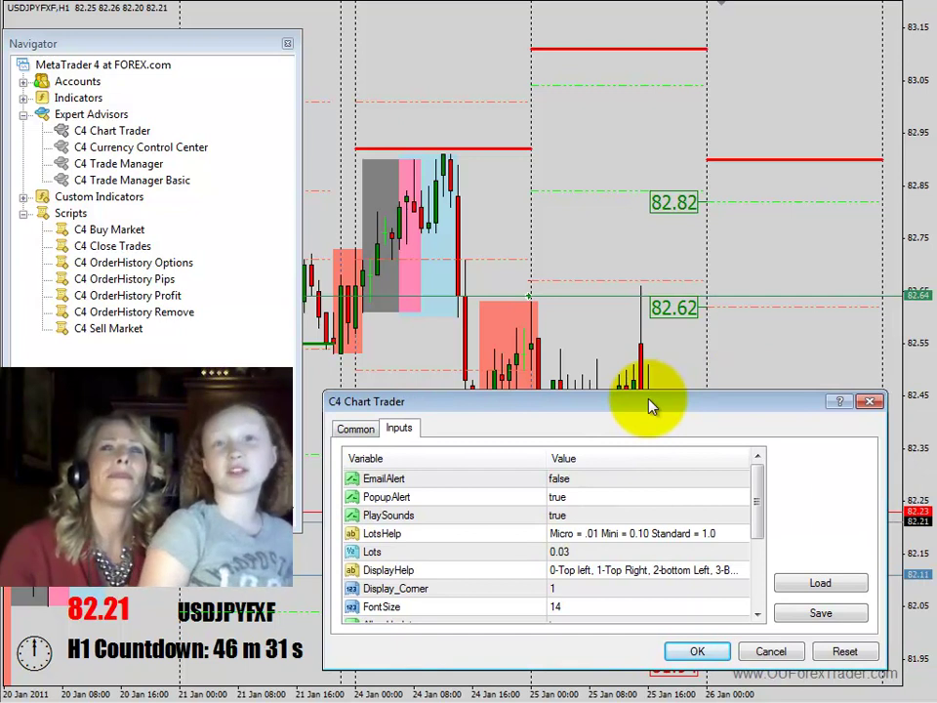
pyautogui.click(690, 662)
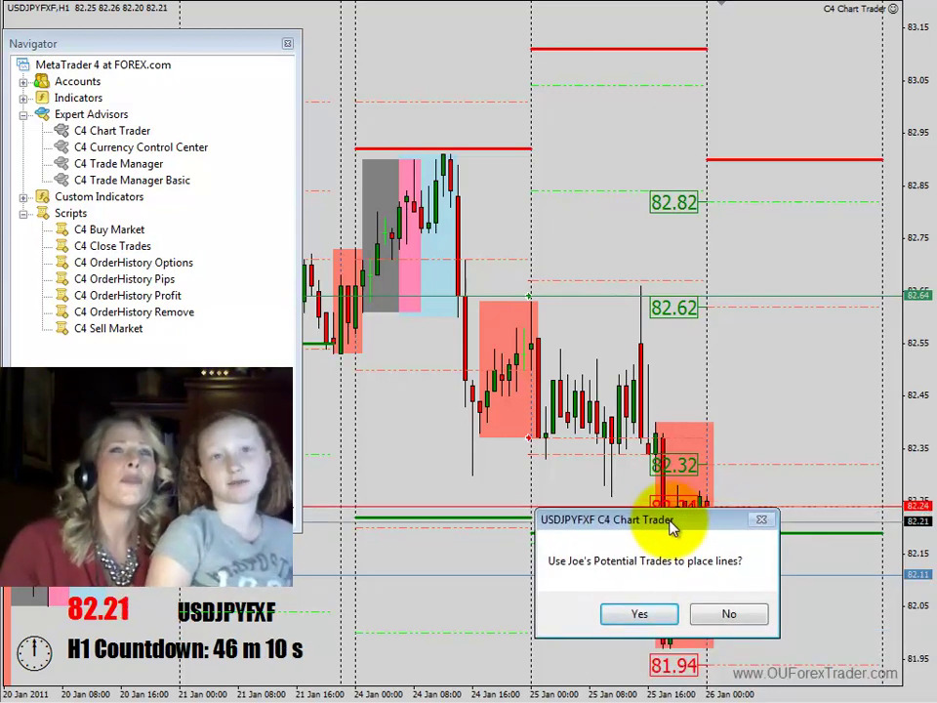
# - Place the USDJPYFXF trade lines from Joe's Potential Trades and move the Inactive label away from its spot to activate the orders
pyautogui.click(640, 615)
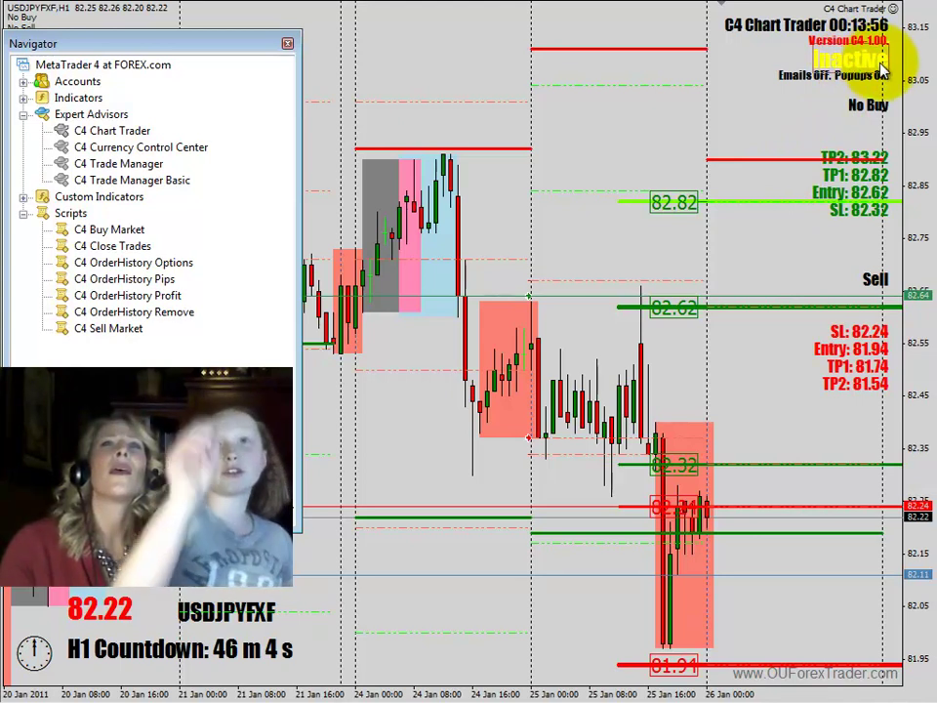
pyautogui.moveTo(882, 64); pyautogui.dragTo(810, 117)
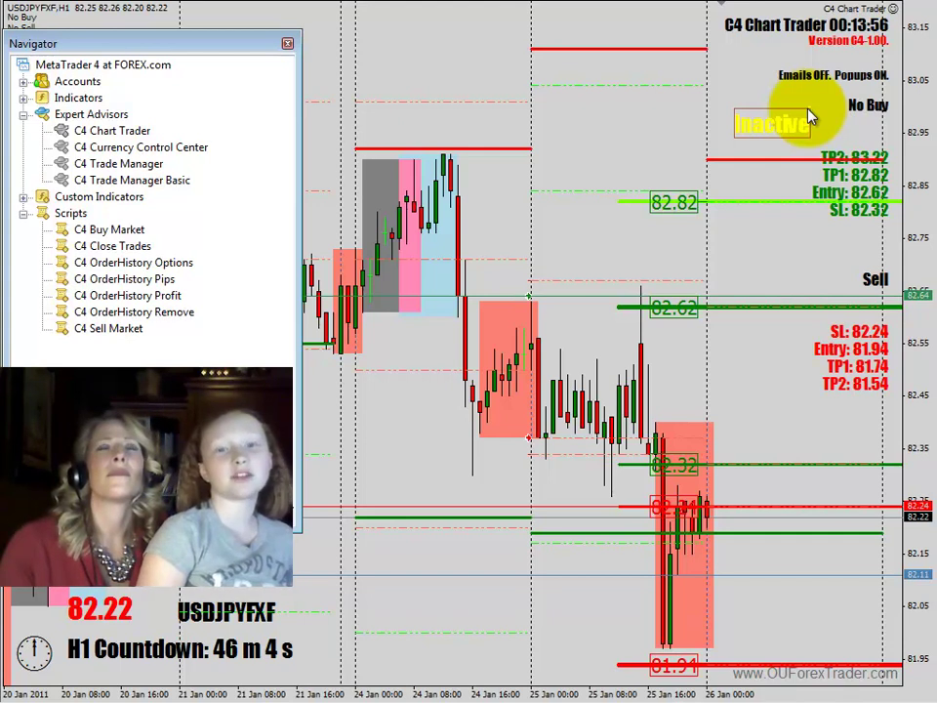
pyautogui.click(808, 117)
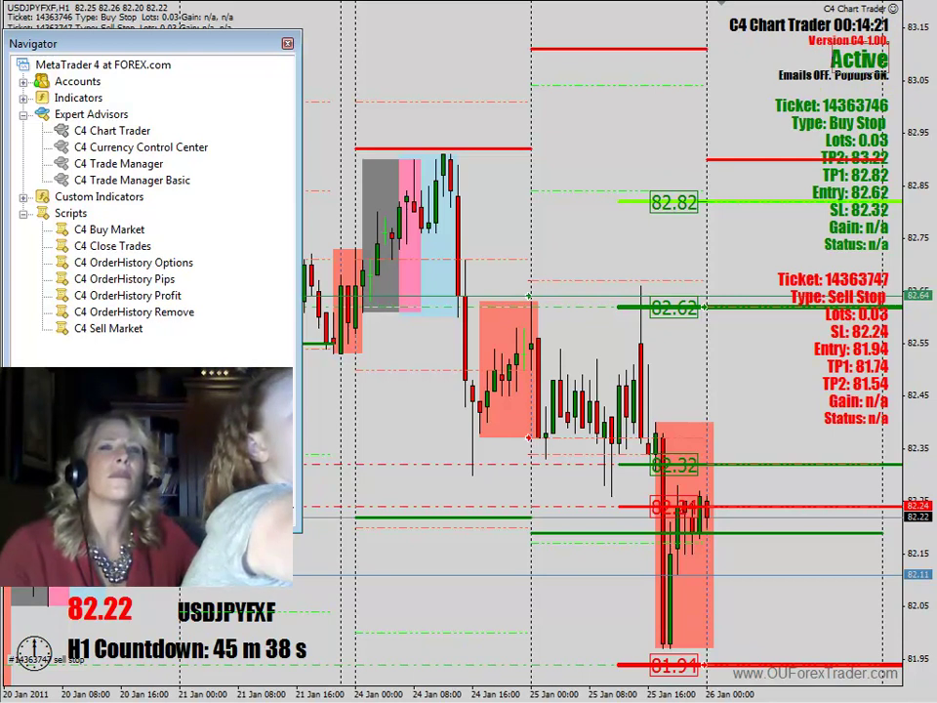
# - Switch to the USDCHFFXF H1 chart and attach the C4 Chart Trader expert advisor with its preset inputs, 0.03 lots
pyautogui.hotkey('ctrl', 'Tab')
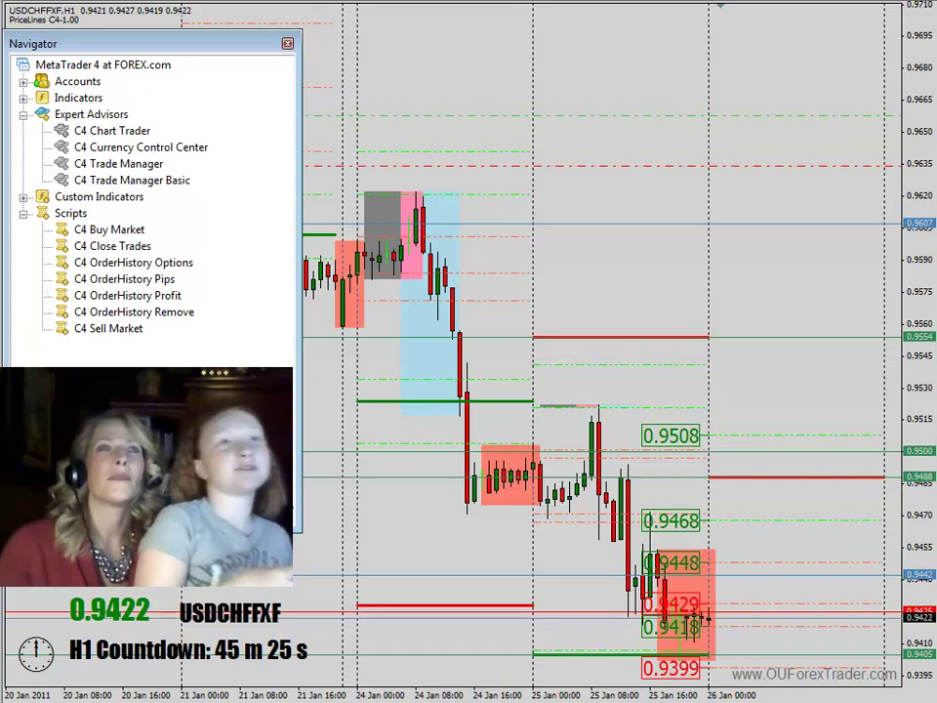
pyautogui.click(113, 131)
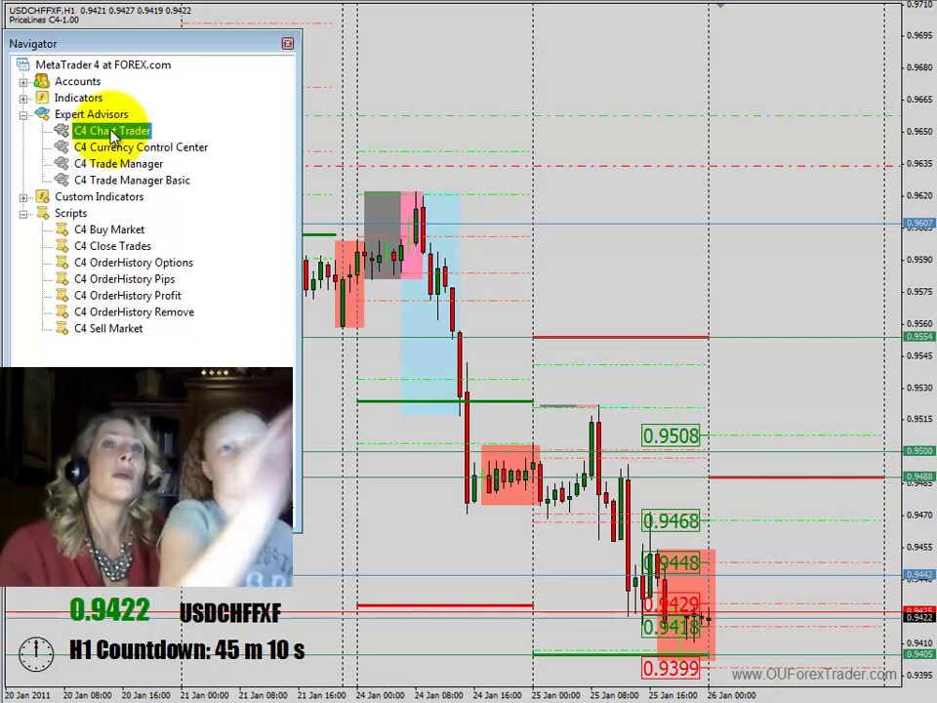
pyautogui.moveTo(127, 134); pyautogui.dragTo(635, 185)
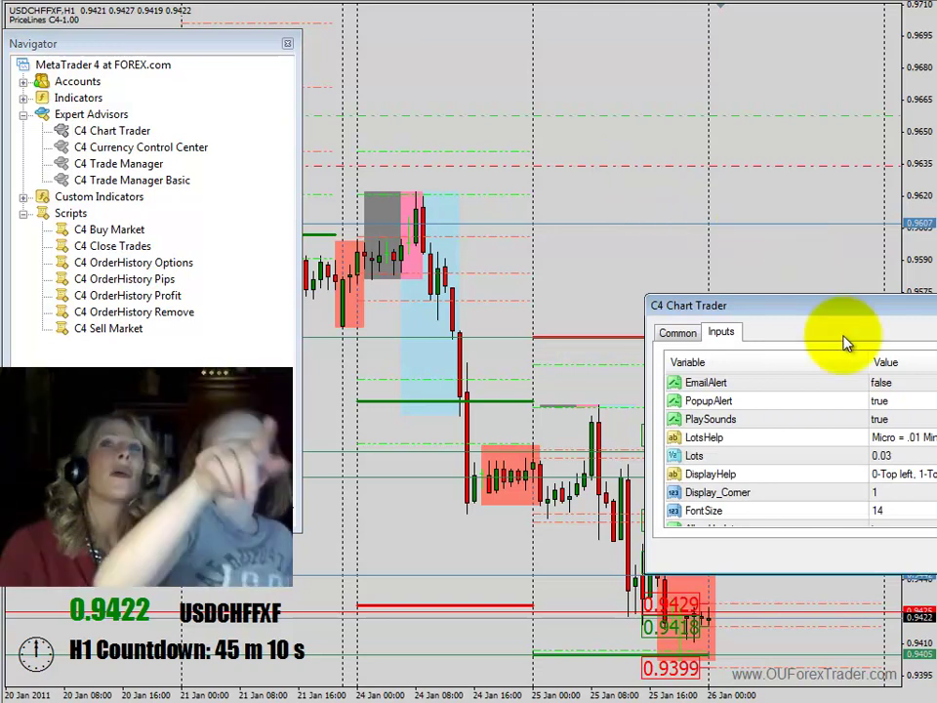
pyautogui.moveTo(860, 306); pyautogui.dragTo(541, 359)
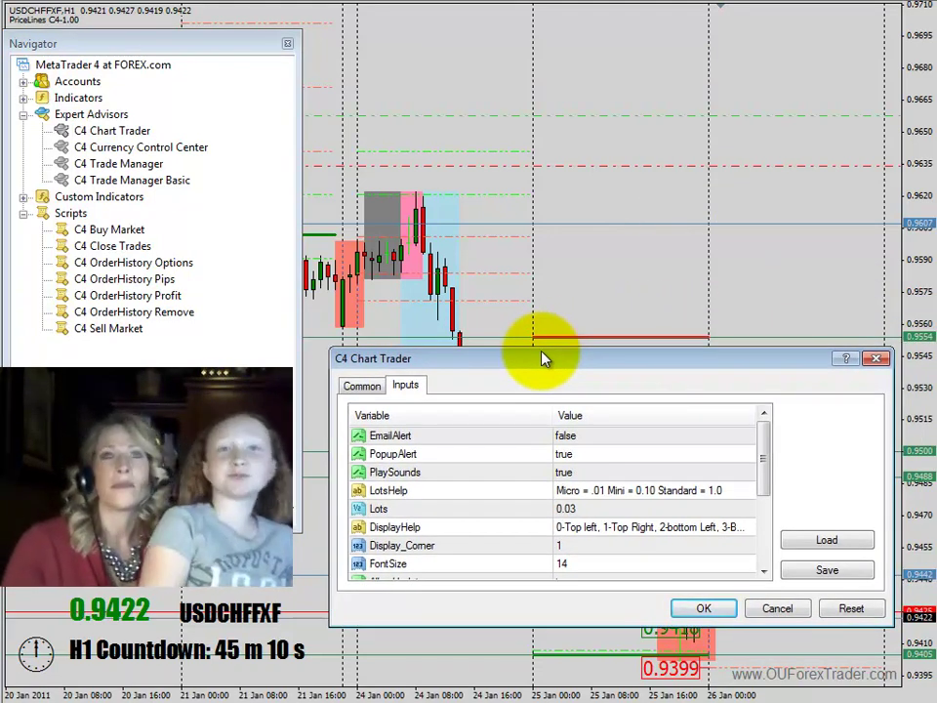
pyautogui.click(704, 612)
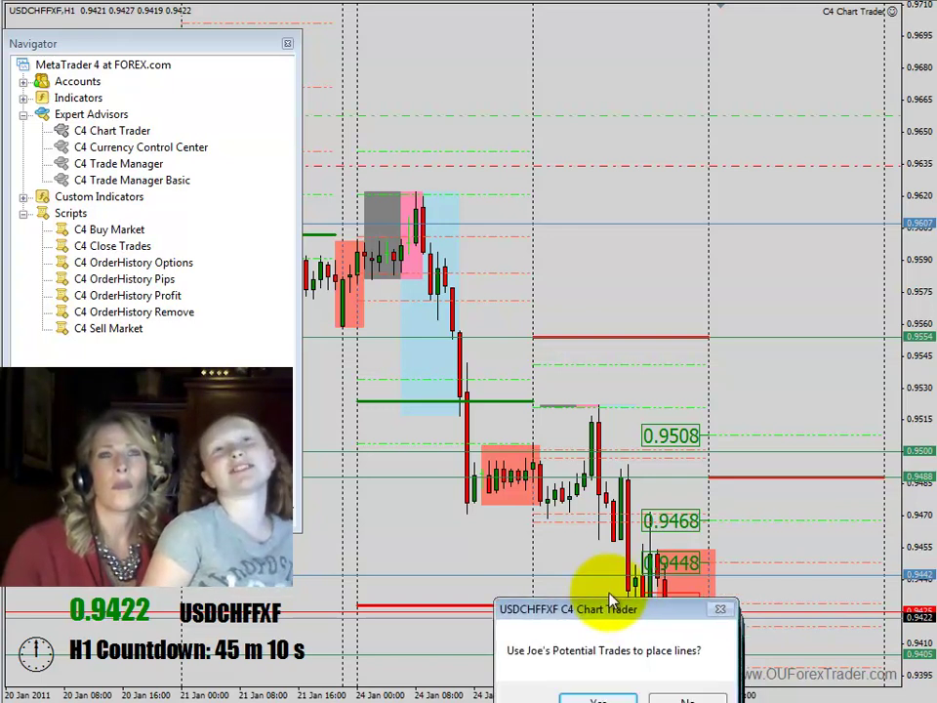
# - Accept Joe's Potential Trades for the USDCHFFXF lines and move the Inactive label away to activate the orders
pyautogui.moveTo(634, 597); pyautogui.dragTo(584, 516)
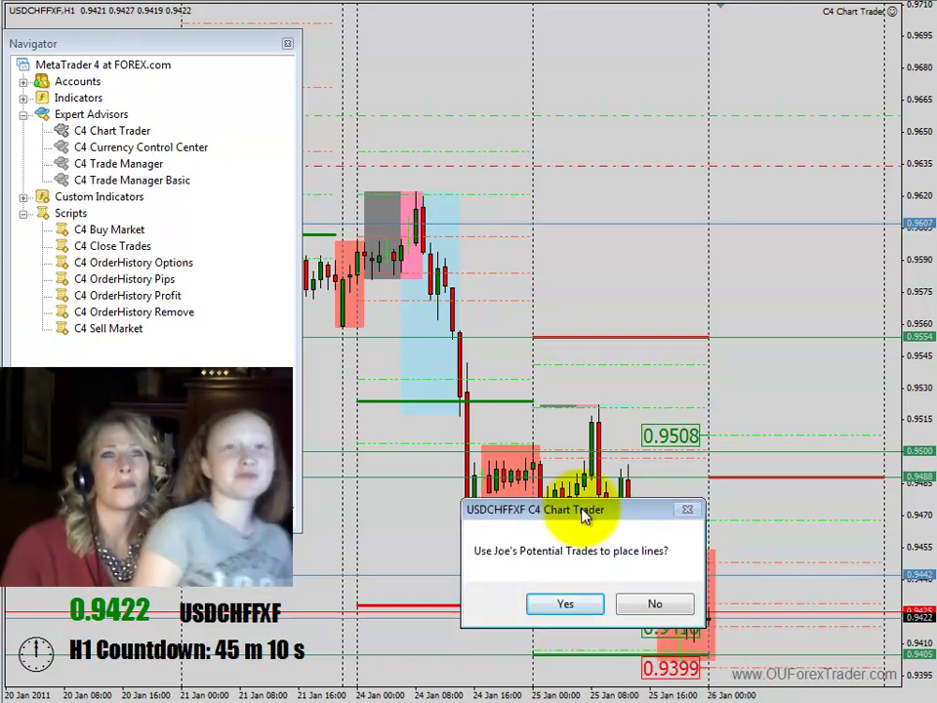
pyautogui.click(547, 607)
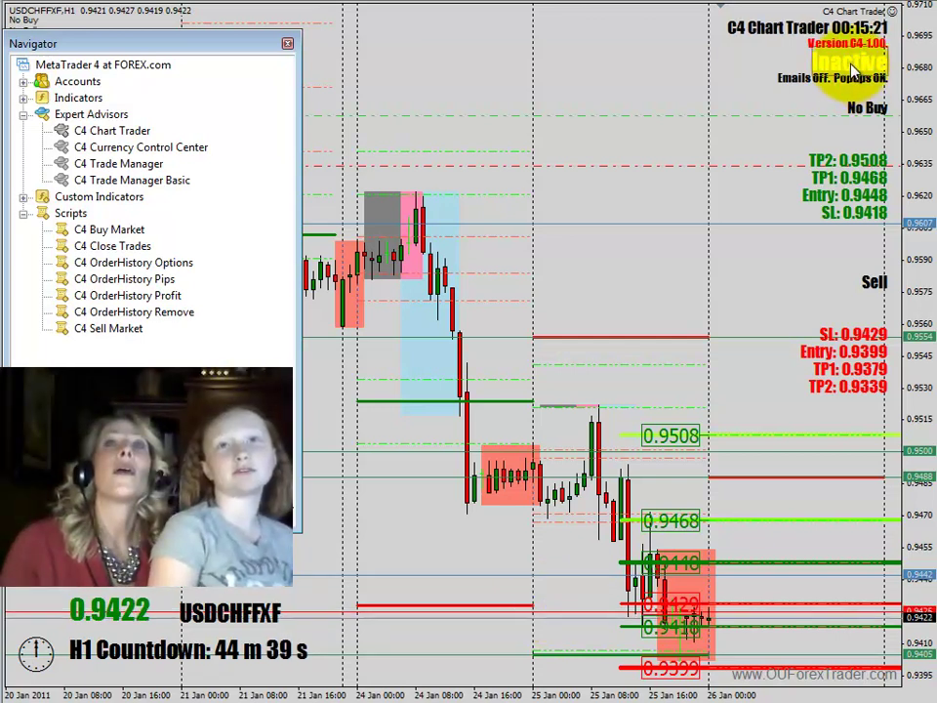
pyautogui.moveTo(854, 70); pyautogui.dragTo(732, 117)
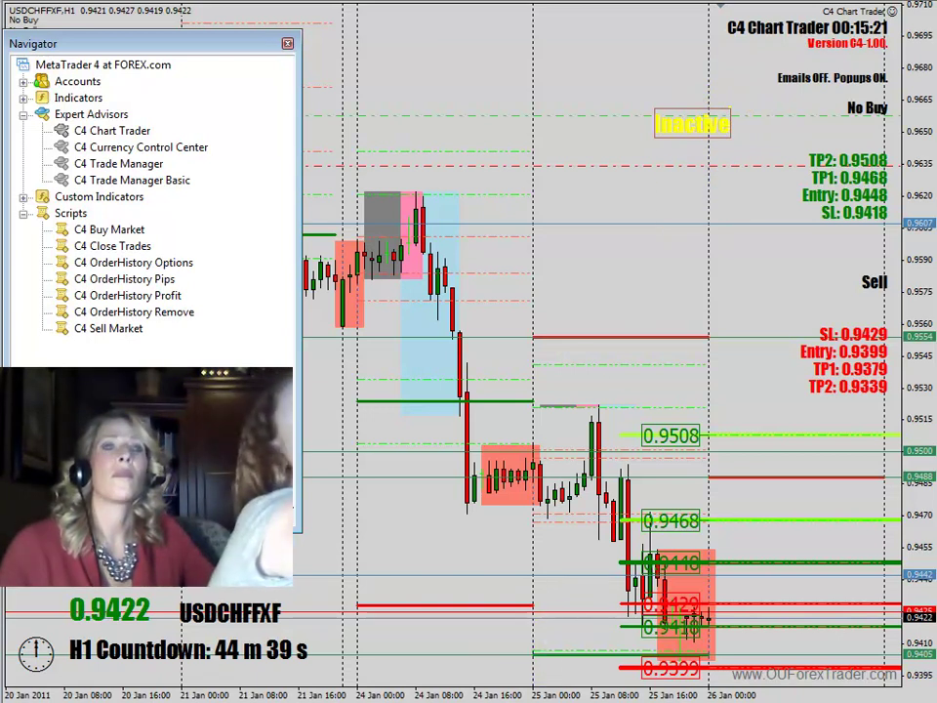
# - Switch to the GBPUSDFXF M15 chart and attach the C4 Chart Trader expert advisor with its preset inputs, 0.03 lots
pyautogui.hotkey('ctrl', 'Tab')
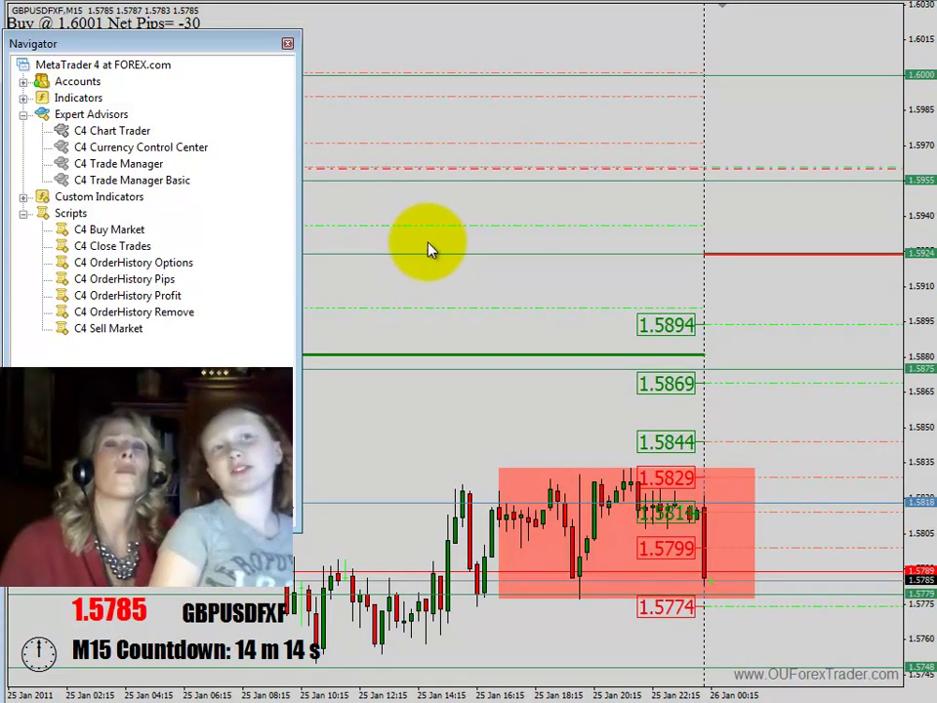
pyautogui.click(97, 134)
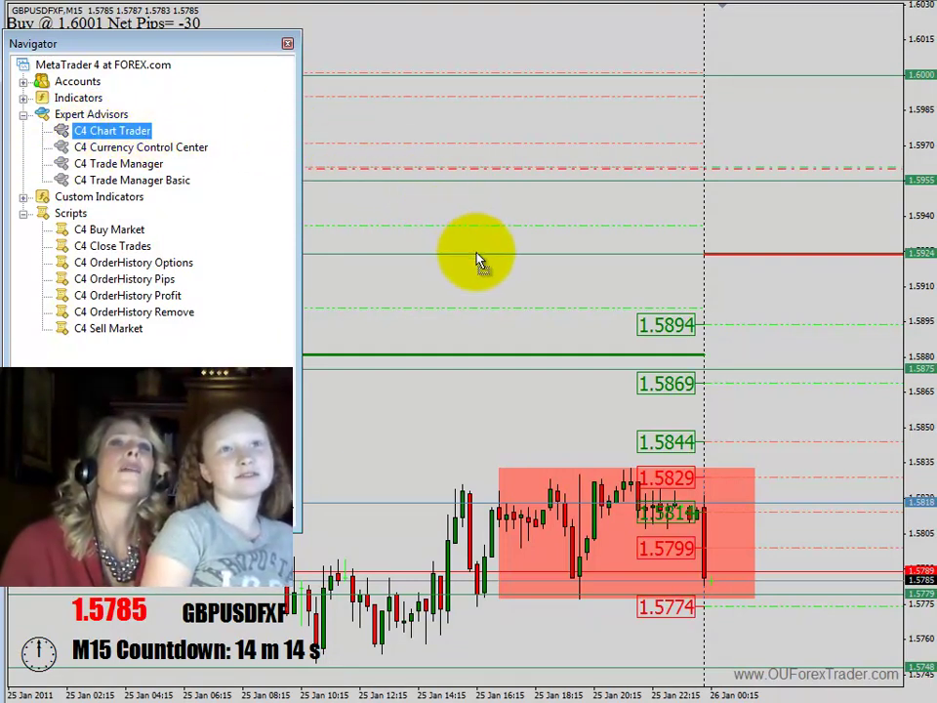
pyautogui.moveTo(478, 261); pyautogui.dragTo(479, 262)
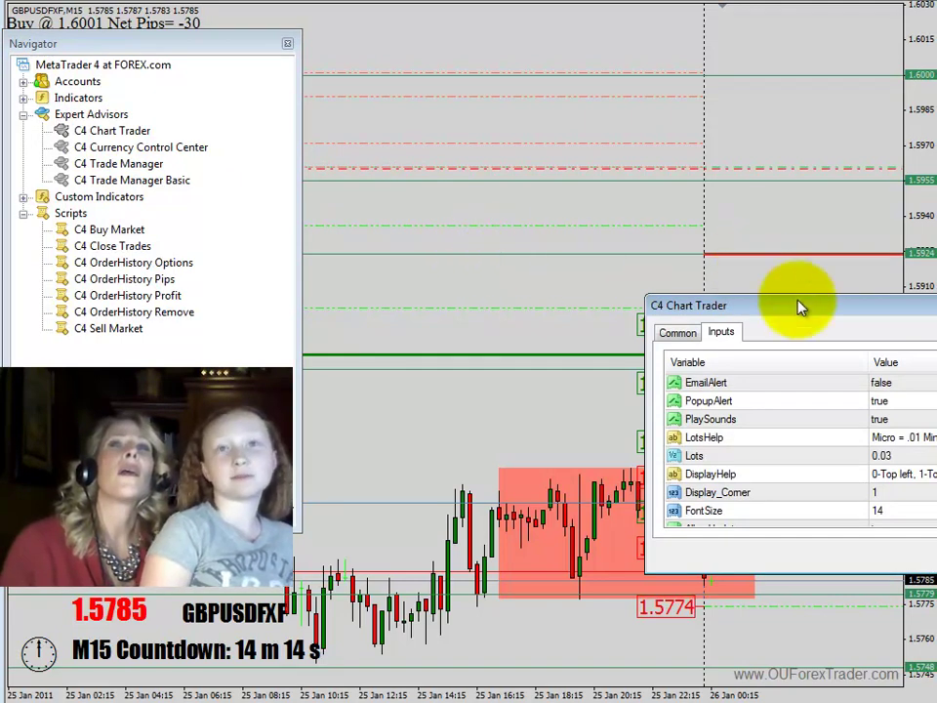
pyautogui.moveTo(820, 317); pyautogui.dragTo(505, 396)
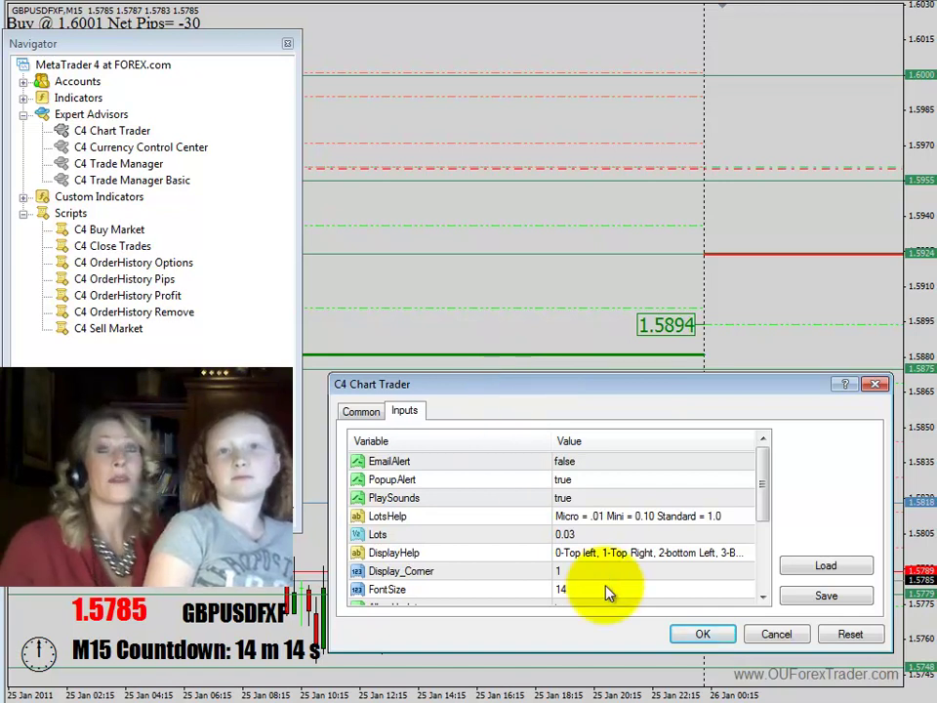
pyautogui.click(703, 636)
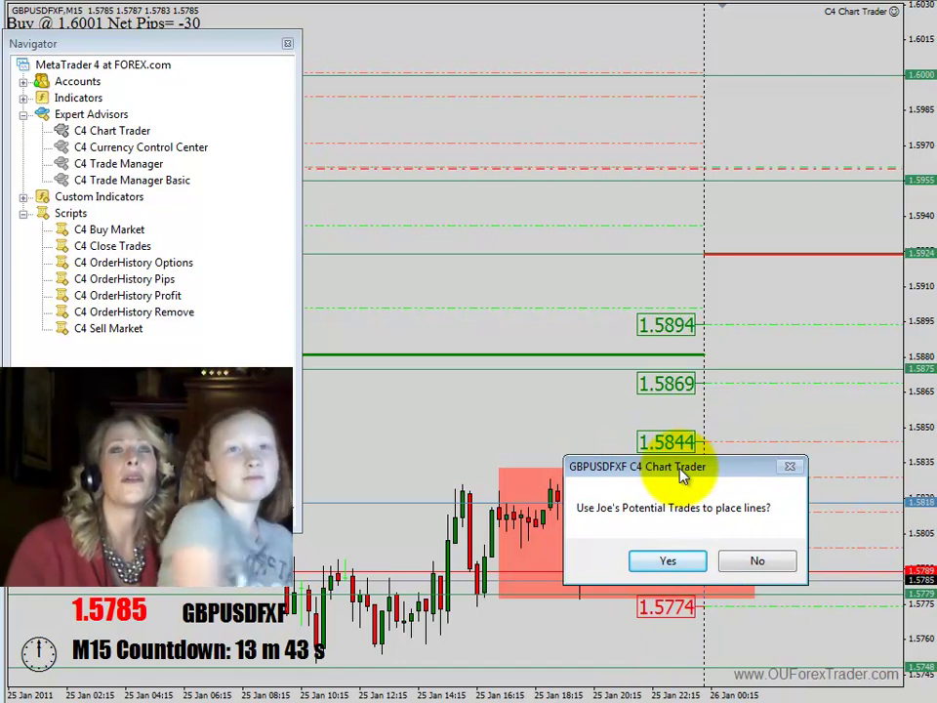
# - Use Joe's Potential Trades to place the GBPUSDFXF lines and activate the orders by moving the Inactive label away
pyautogui.click(670, 565)
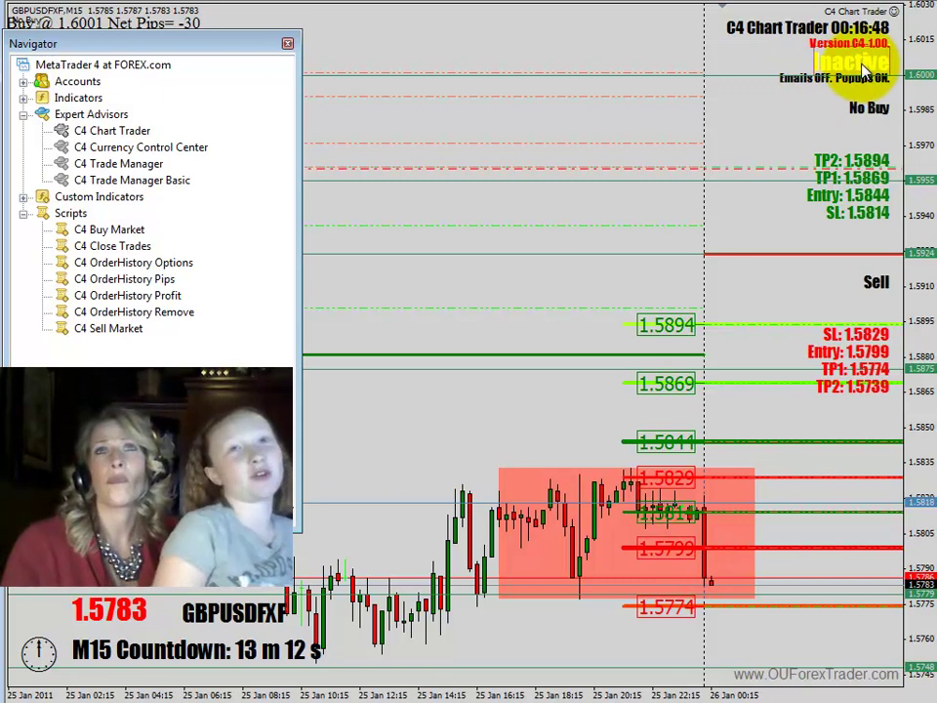
pyautogui.moveTo(864, 69); pyautogui.dragTo(742, 144)
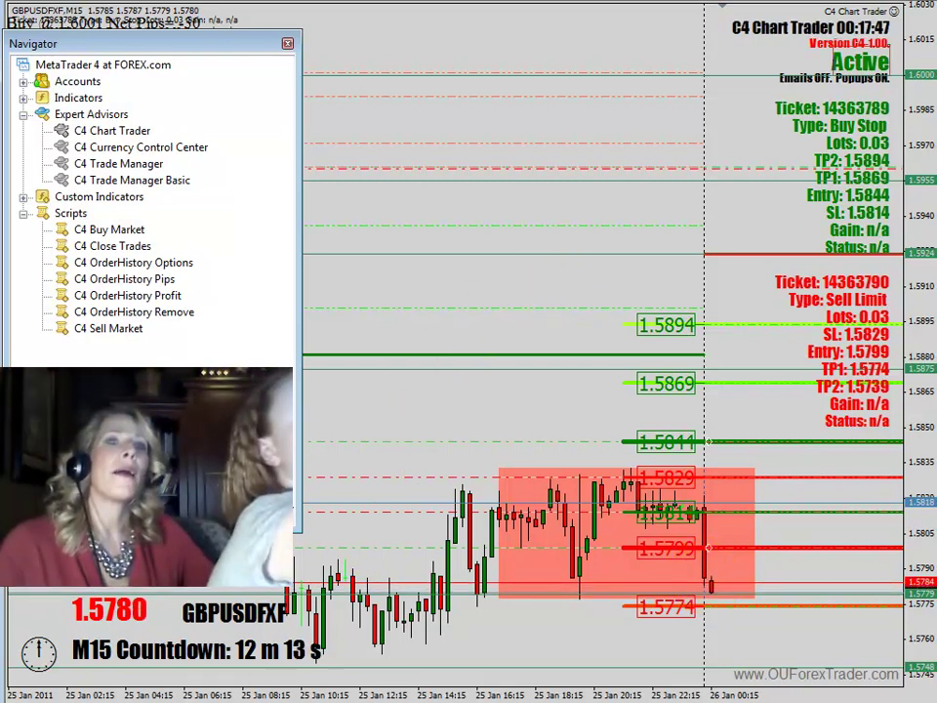
# - Switch to the EURUSDFXF H1 chart and attach the C4 Chart Trader expert advisor with its preset inputs, 0.03 lots
pyautogui.hotkey('ctrl', 'F6')
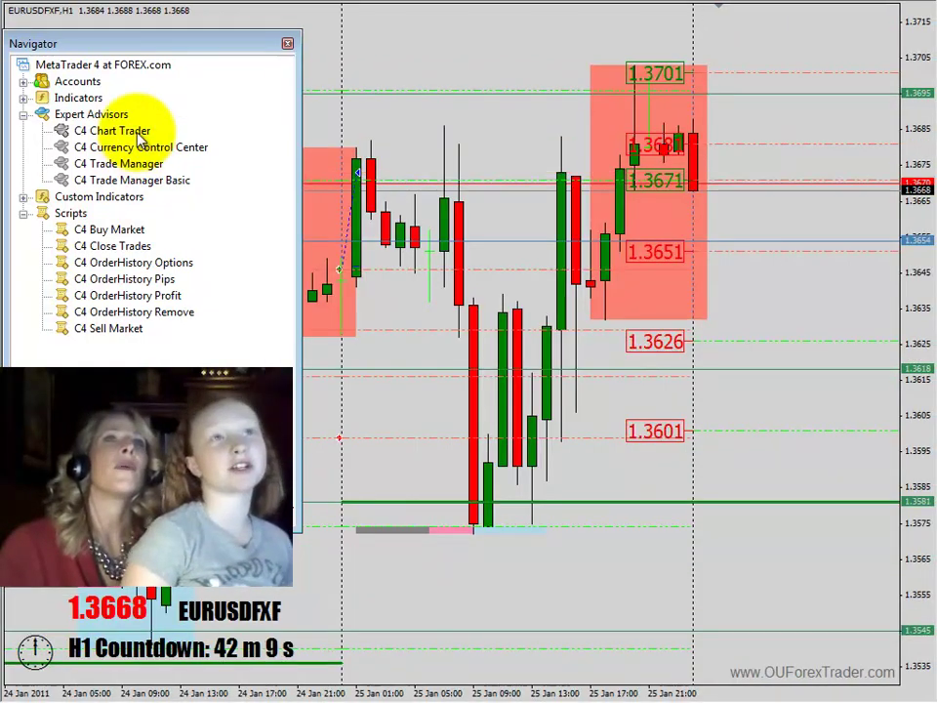
pyautogui.click(137, 135)
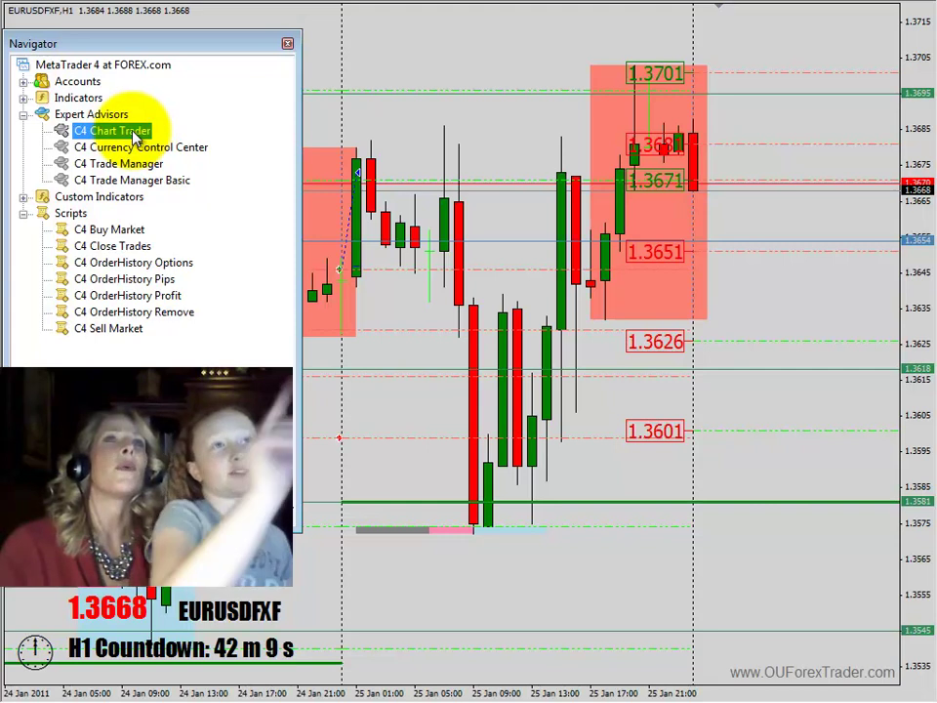
pyautogui.moveTo(290, 132); pyautogui.dragTo(533, 129)
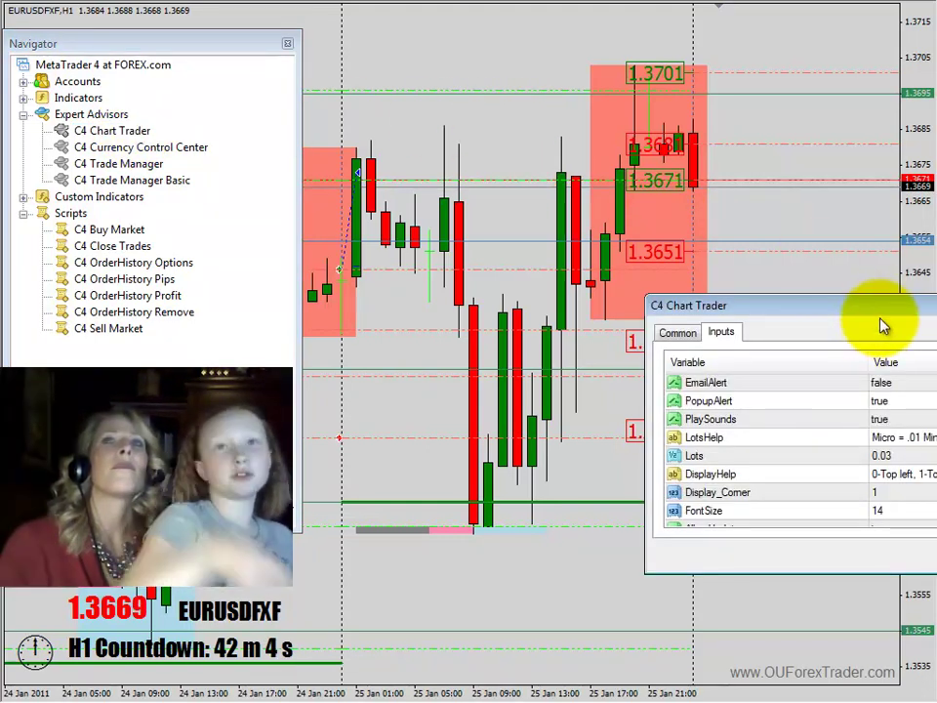
pyautogui.moveTo(882, 317); pyautogui.dragTo(583, 371)
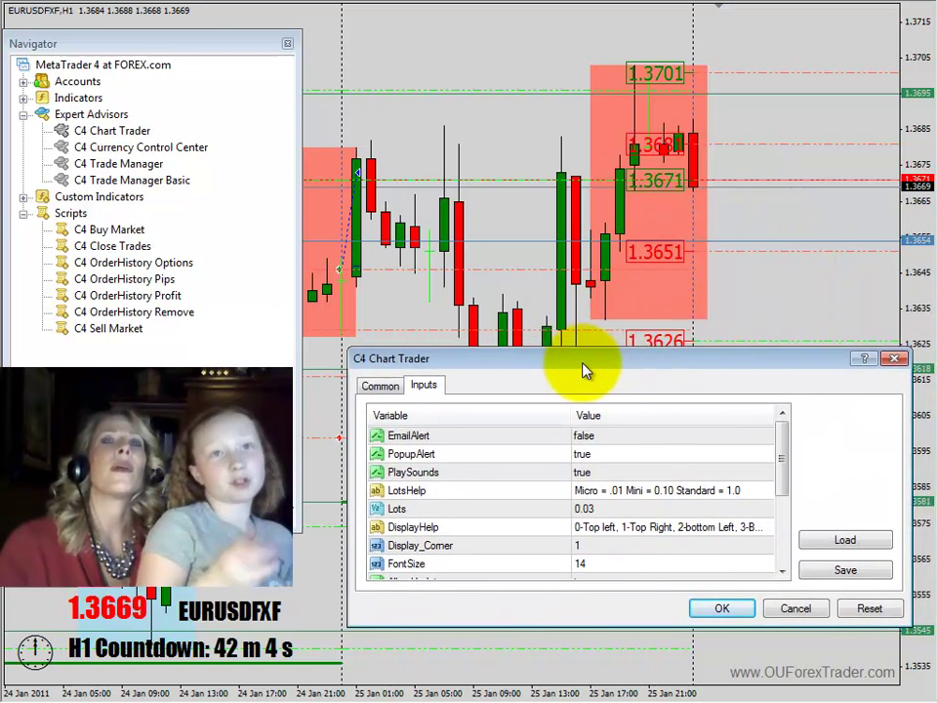
pyautogui.click(723, 610)
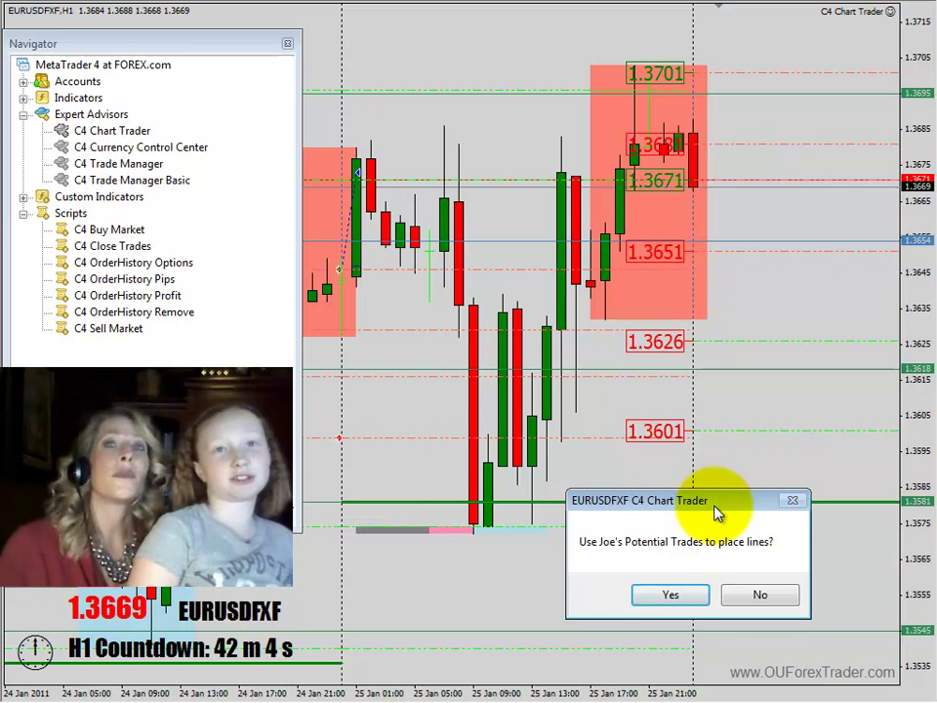
# - Place the EURUSDFXF lines from Joe's Potential Trades, then activate the orders by moving the Inactive label away and dismiss the alert
pyautogui.click(672, 600)
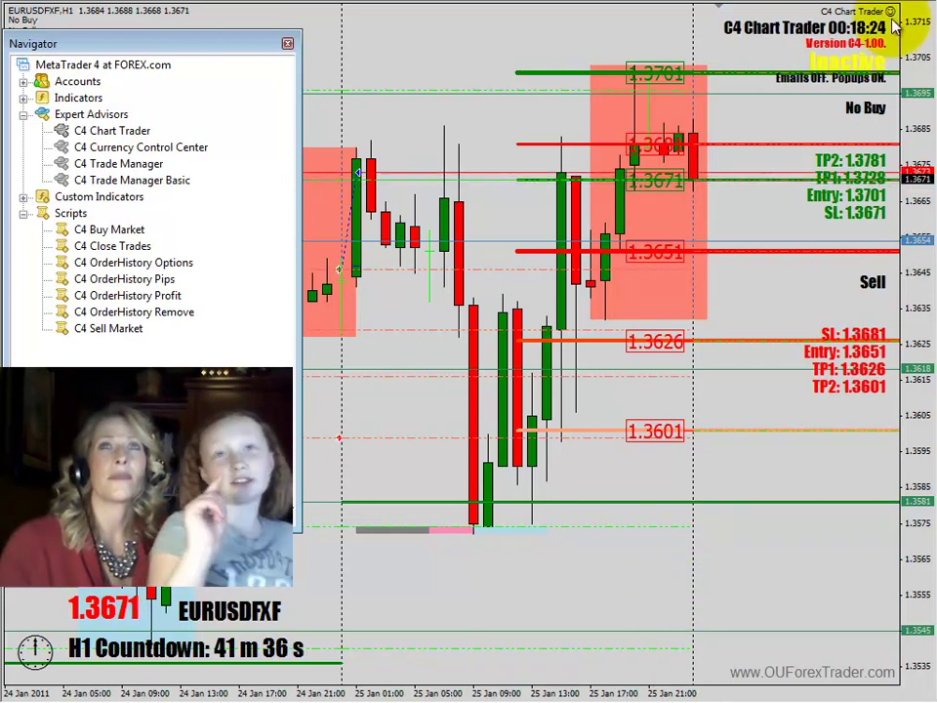
pyautogui.moveTo(867, 64); pyautogui.dragTo(734, 283)
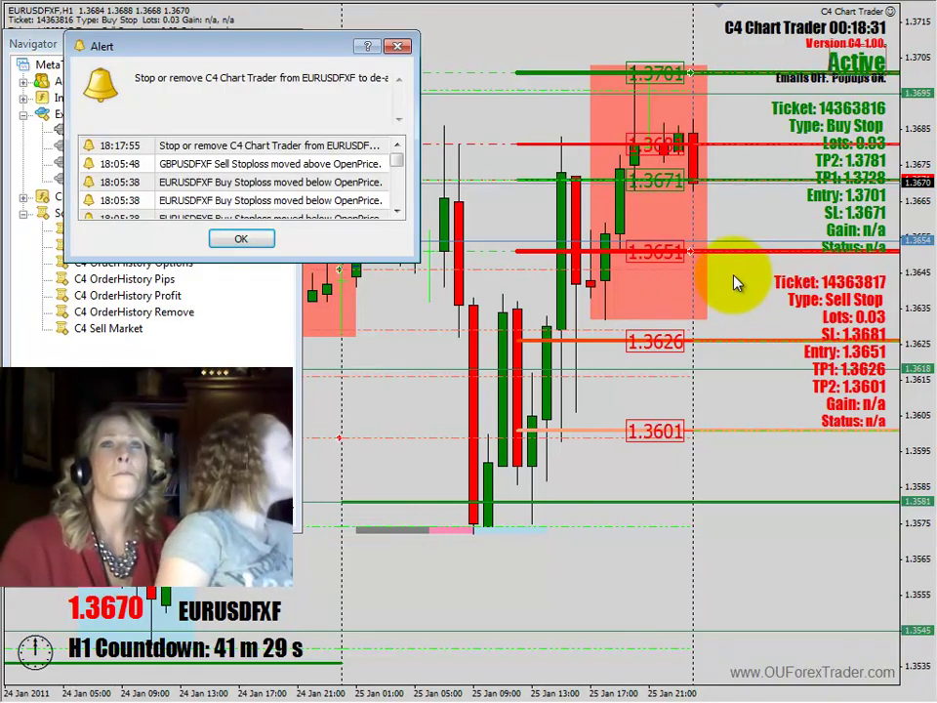
pyautogui.click(670, 284)
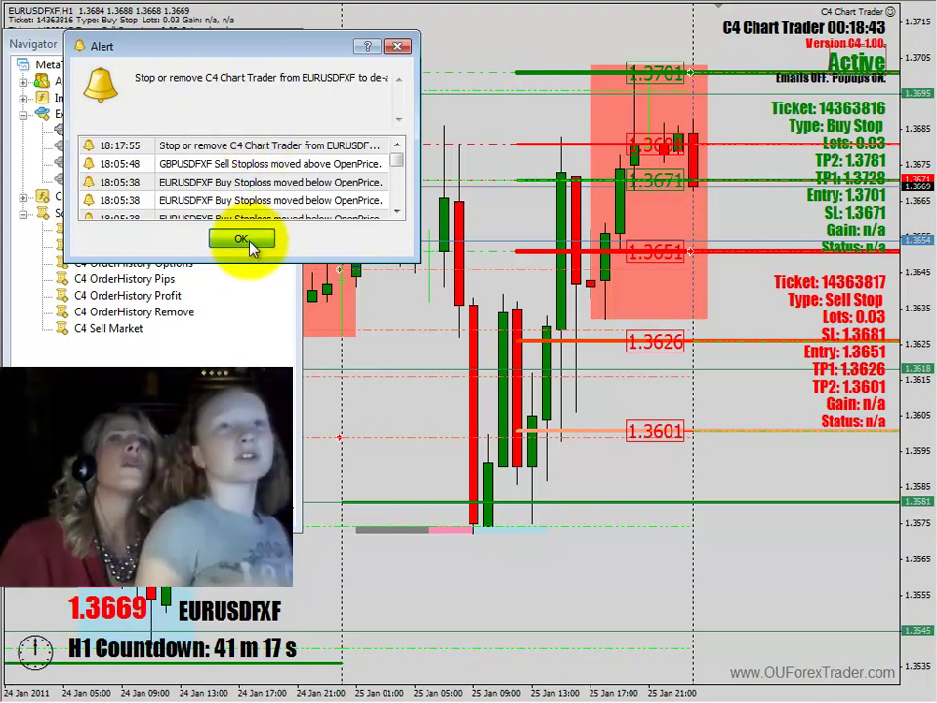
pyautogui.click(244, 241)
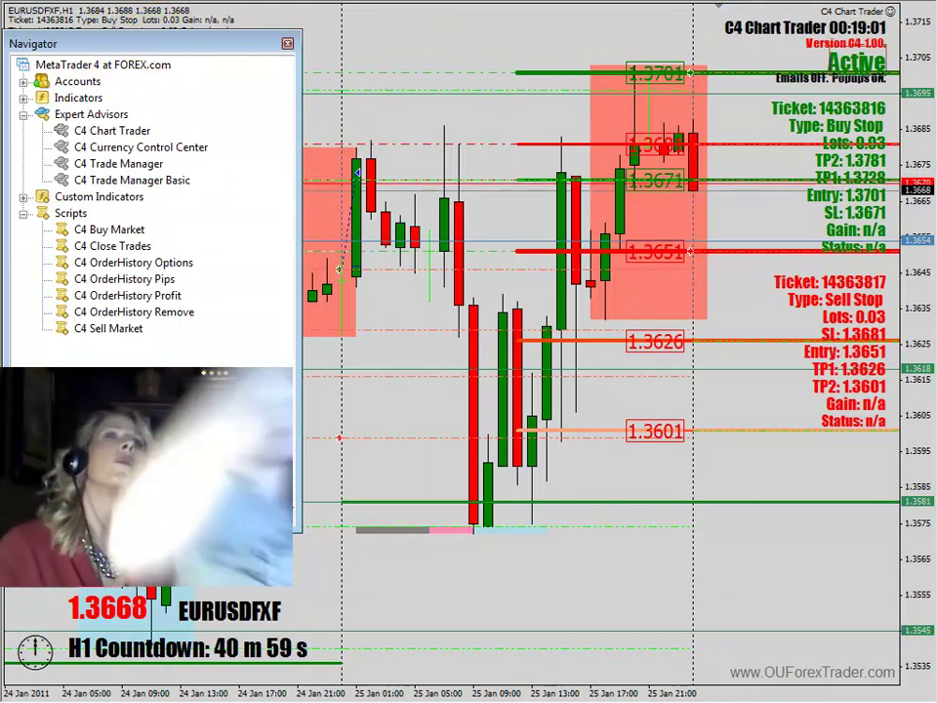
# - Open the Terminal's trade list to review the pending buy and sell orders on the four currency pairs
pyautogui.hotkey('alt', 't')
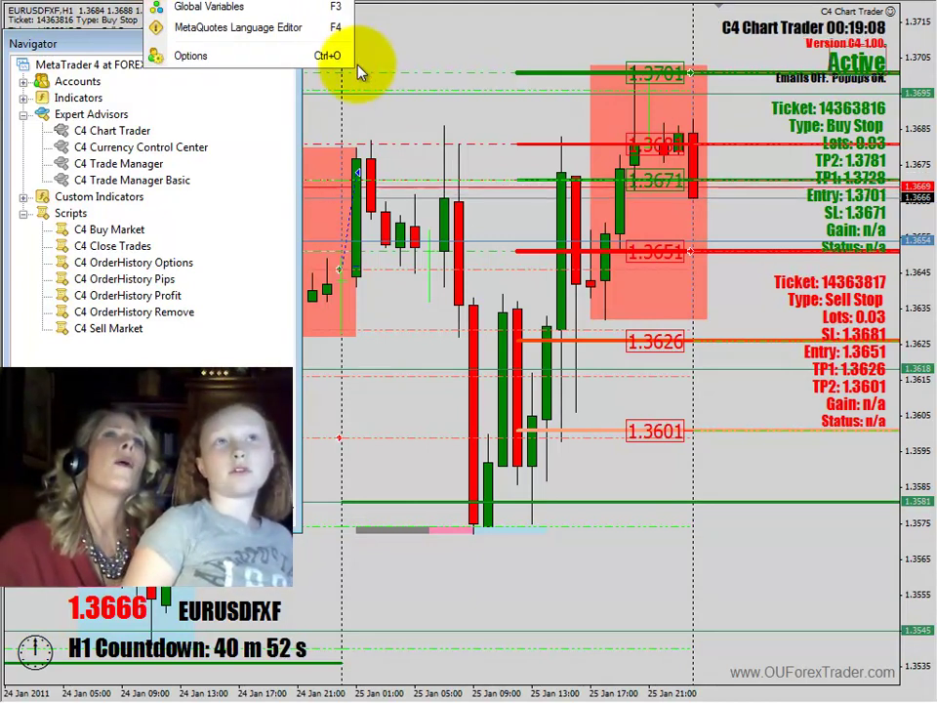
pyautogui.click(412, 33)
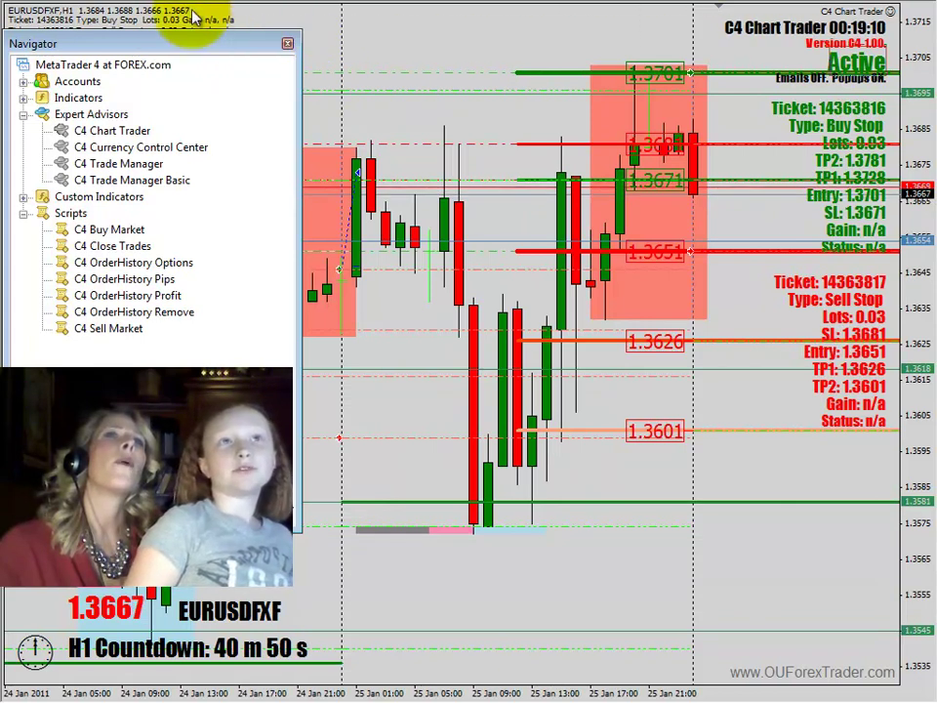
pyautogui.hotkey('ctrl', 't')
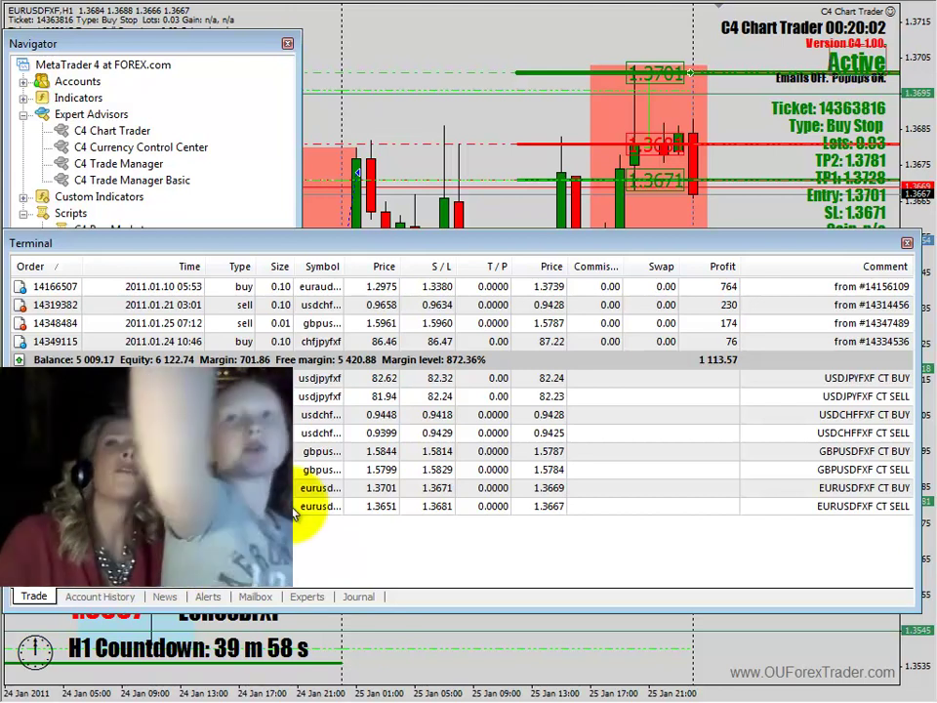
# - Close the Terminal and run the C4 OrderHistory Pips script on the EURUSDFXF H1 chart to mark its past trades
pyautogui.click(907, 242)
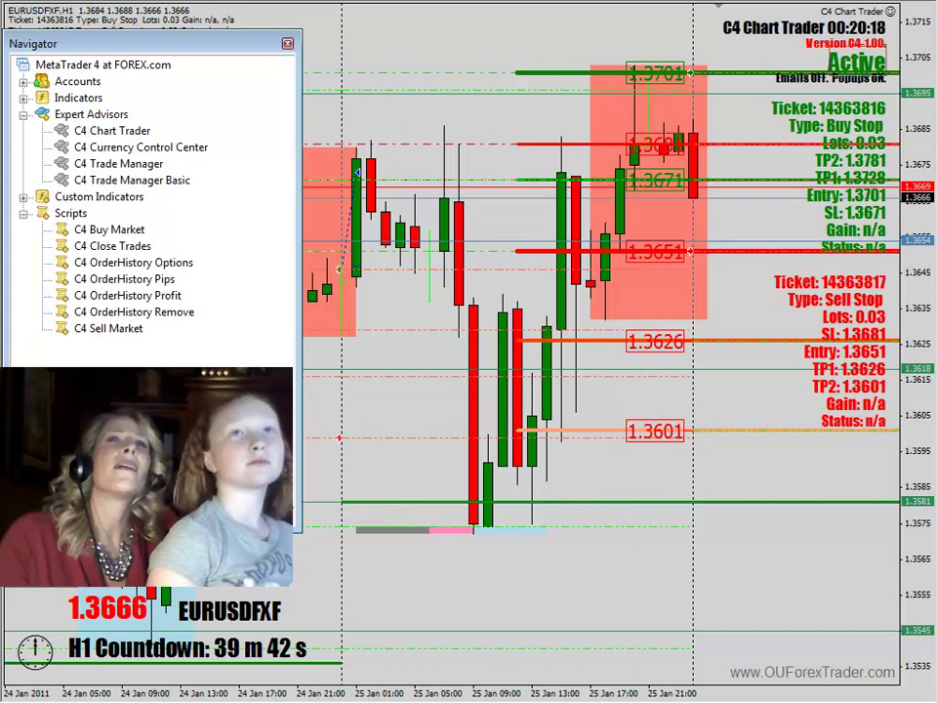
pyautogui.hscroll(5, 601, 293)
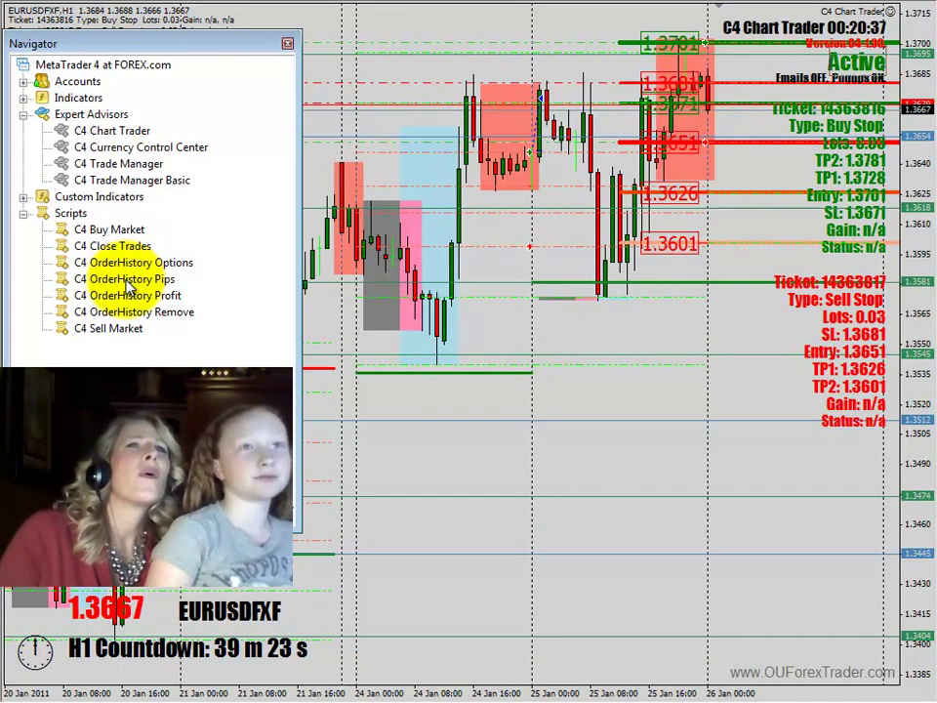
pyautogui.click(126, 281)
pyautogui.moveTo(127, 283); pyautogui.dragTo(556, 400)
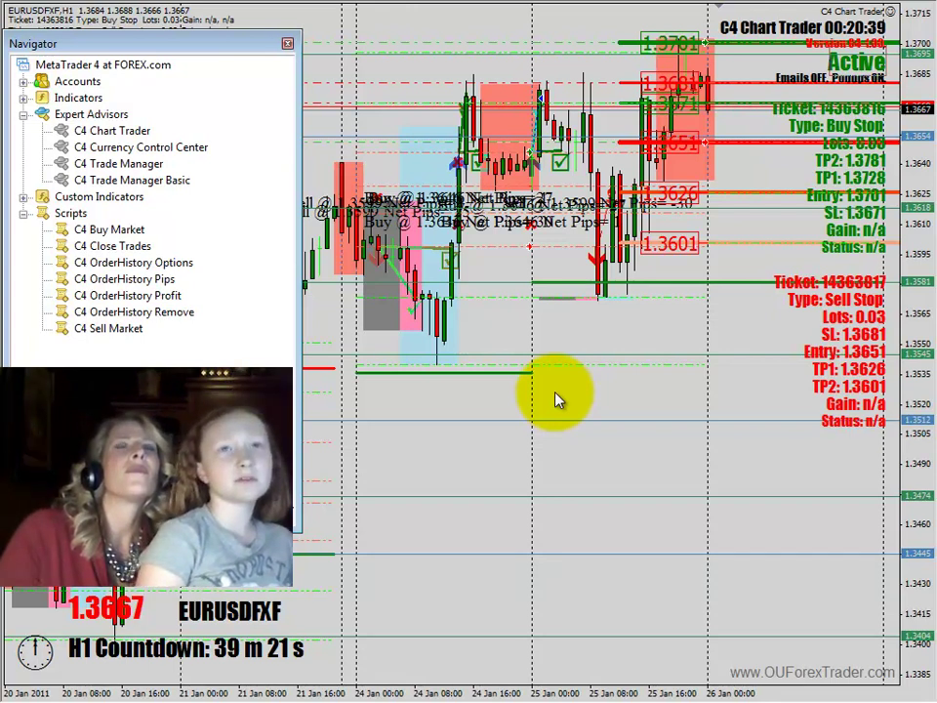
# - Set the EURUSDFXF chart's periodicity to 15 Minutes (M15) and go back in its history to examine the marked past trades
pyautogui.rightClick(449, 348)
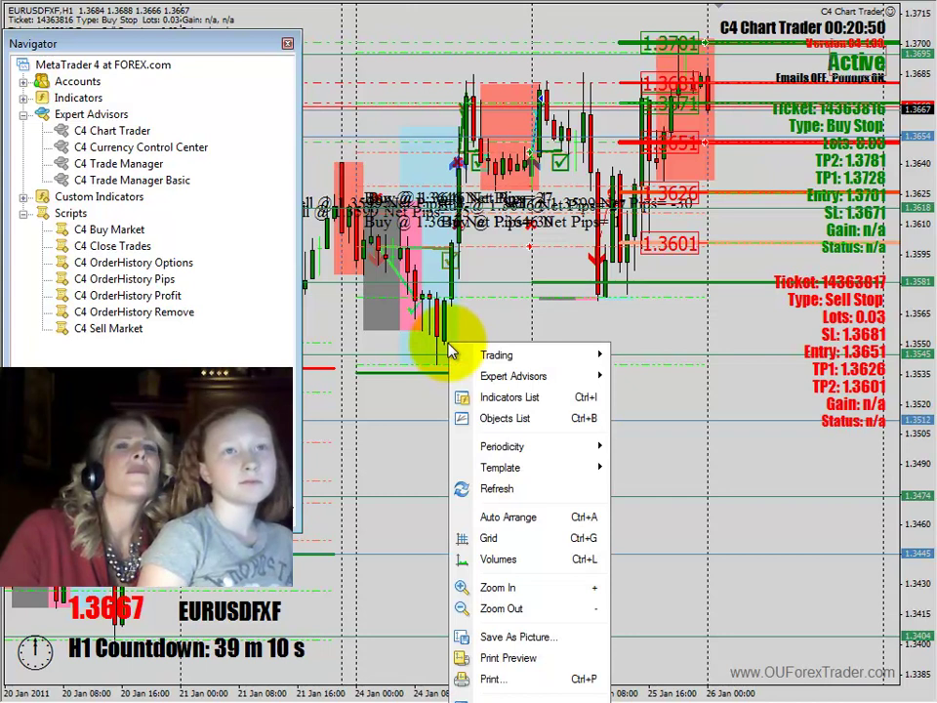
pyautogui.moveTo(522, 455)
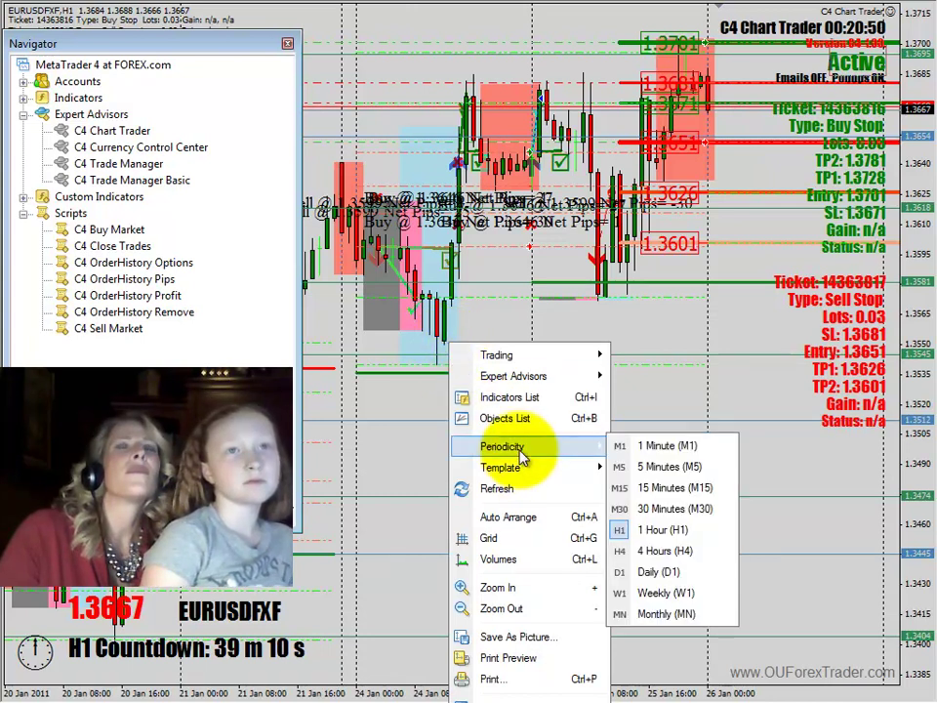
pyautogui.click(652, 489)
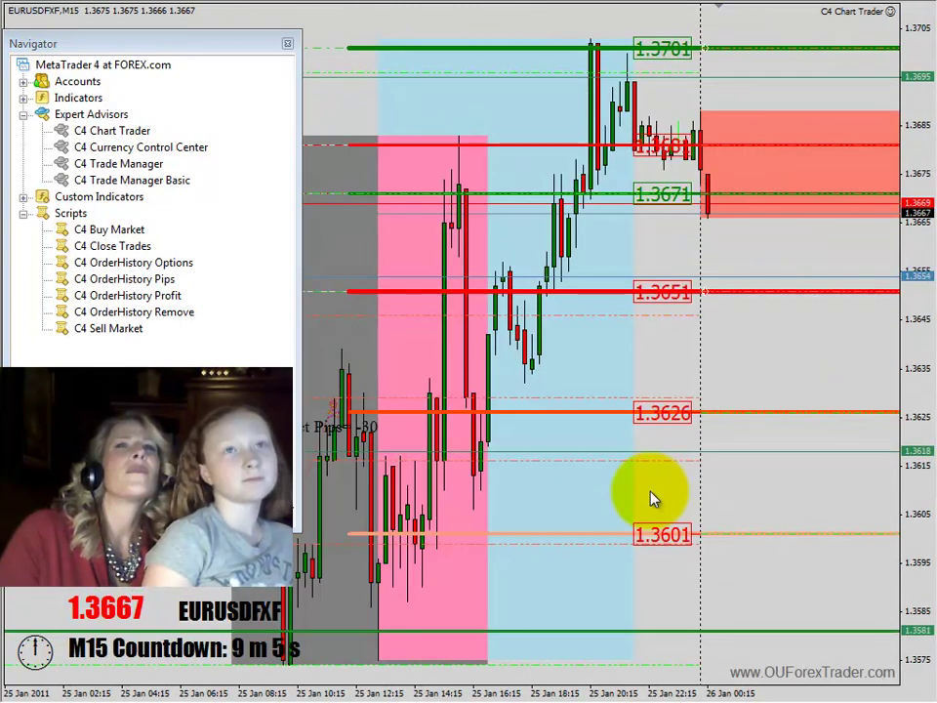
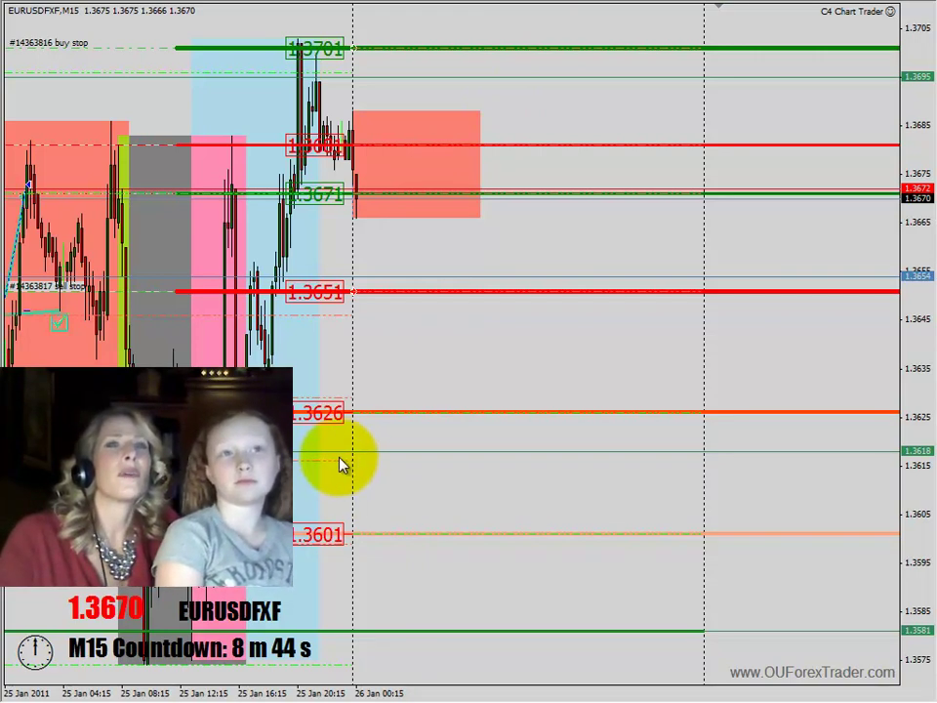
pyautogui.scroll(5, 352, 460)
pyautogui.scroll(3, 429, 463)
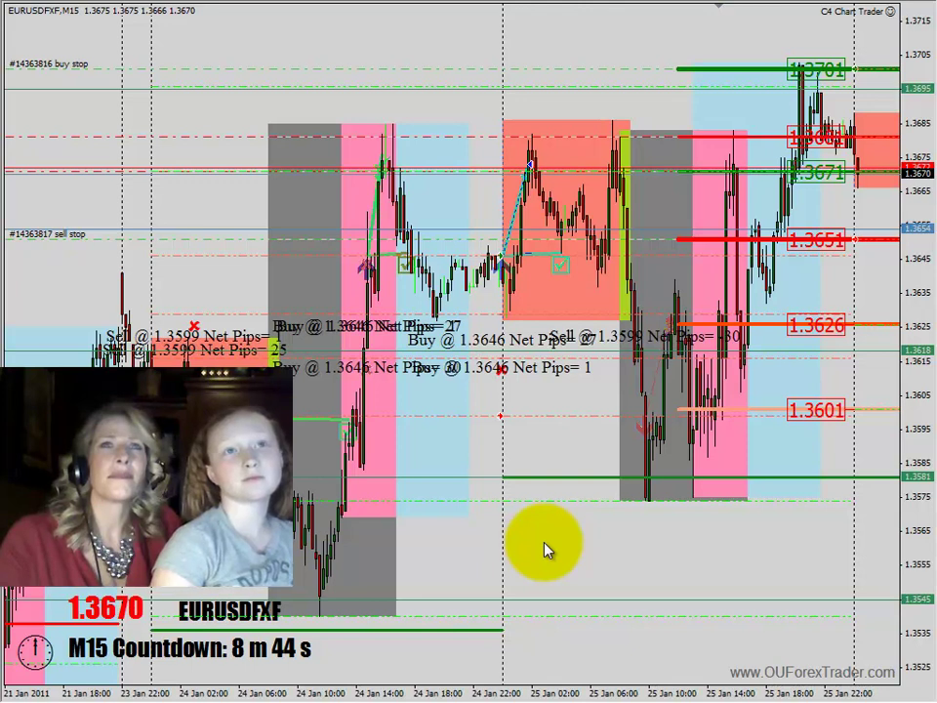
# - Run the C4 OrderHistory Pips script on the USDJPYFXF H1 chart to mark its past trades with net pips
pyautogui.click(592, 314)
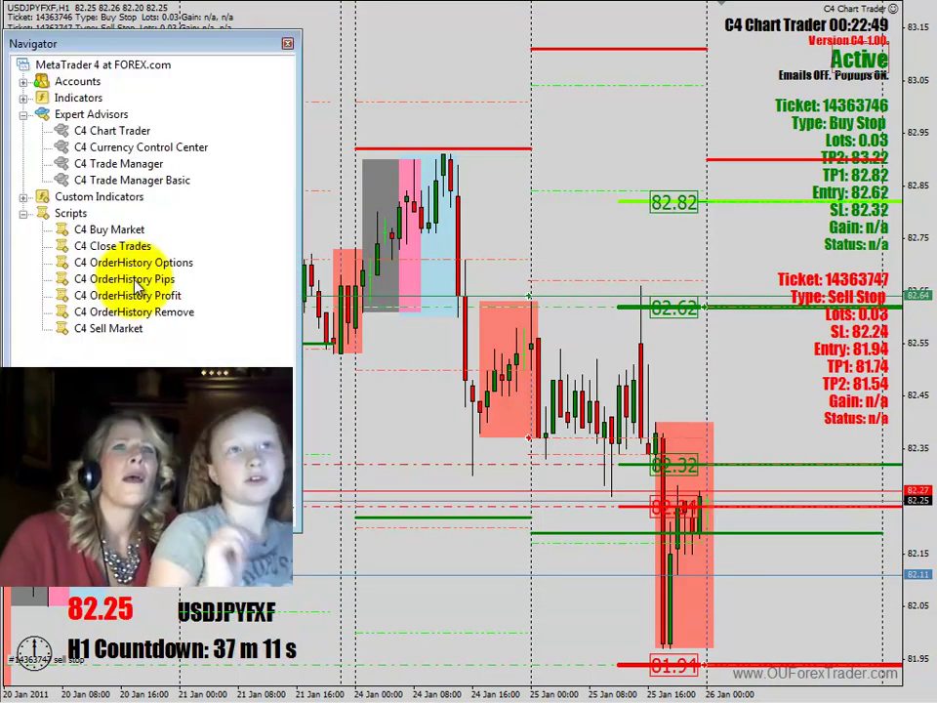
pyautogui.moveTo(137, 282); pyautogui.dragTo(520, 262)
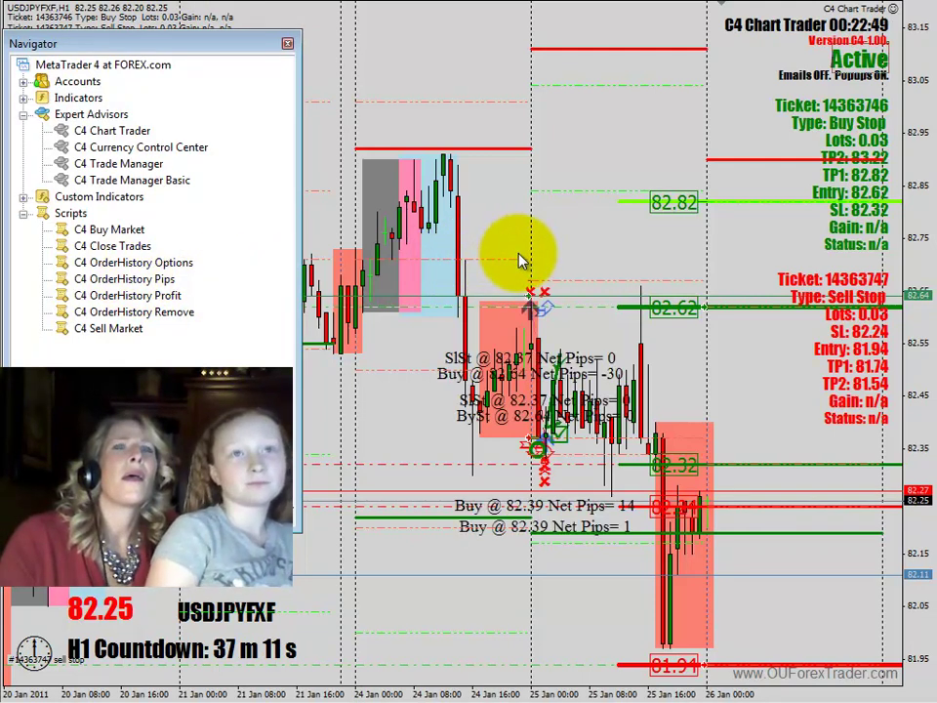